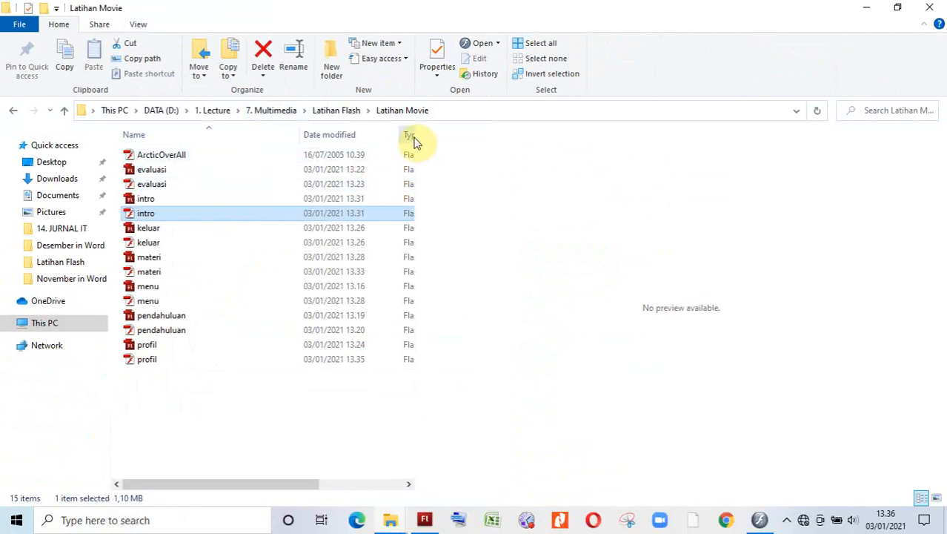
Widen the Type column in the Latihan Movie folder and review which files are Flash Movies
left_click_drag(416, 142, 486, 148)
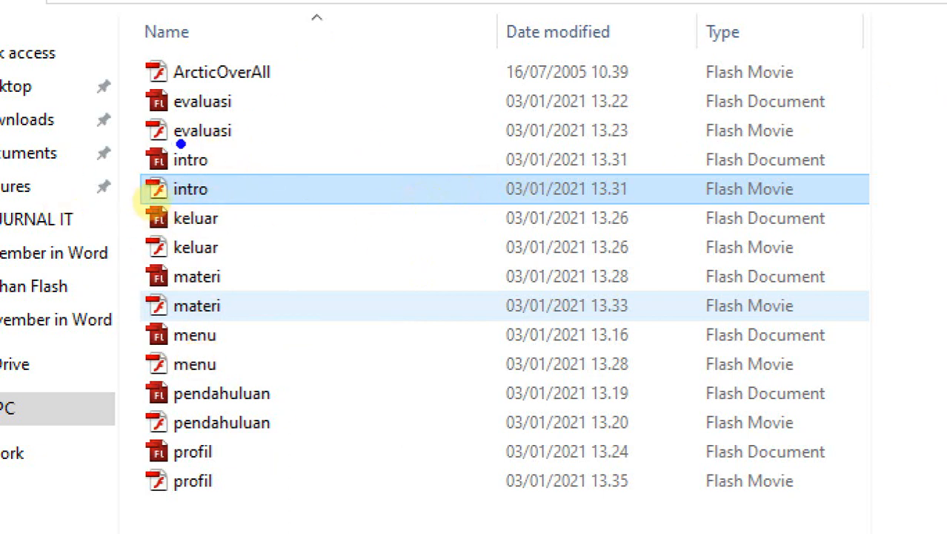
left_click_drag(178, 149, 236, 152)
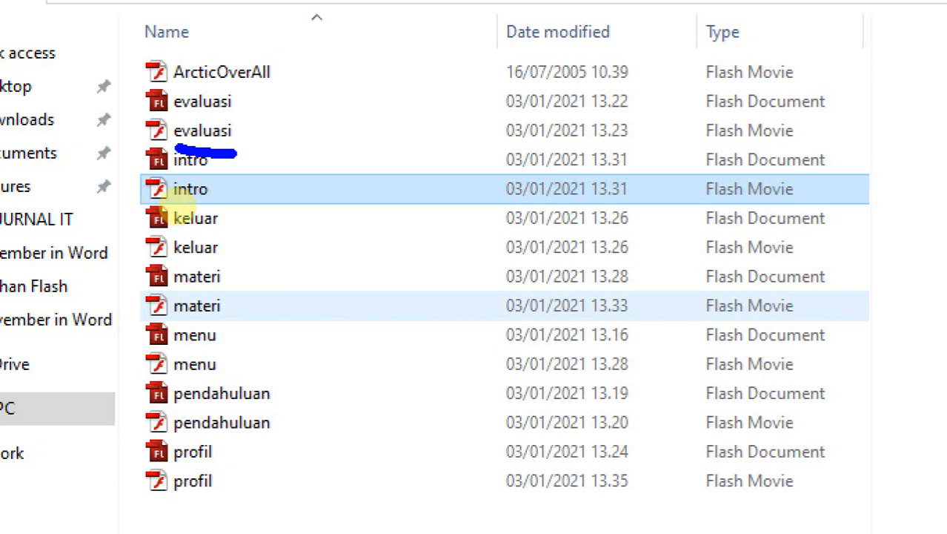
left_click_drag(178, 260, 221, 261)
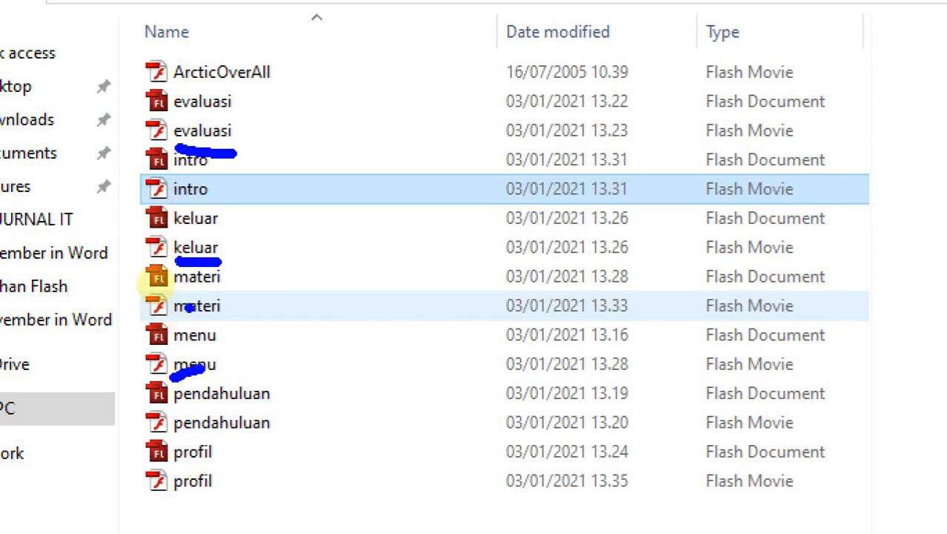
left_click_drag(179, 322, 225, 323)
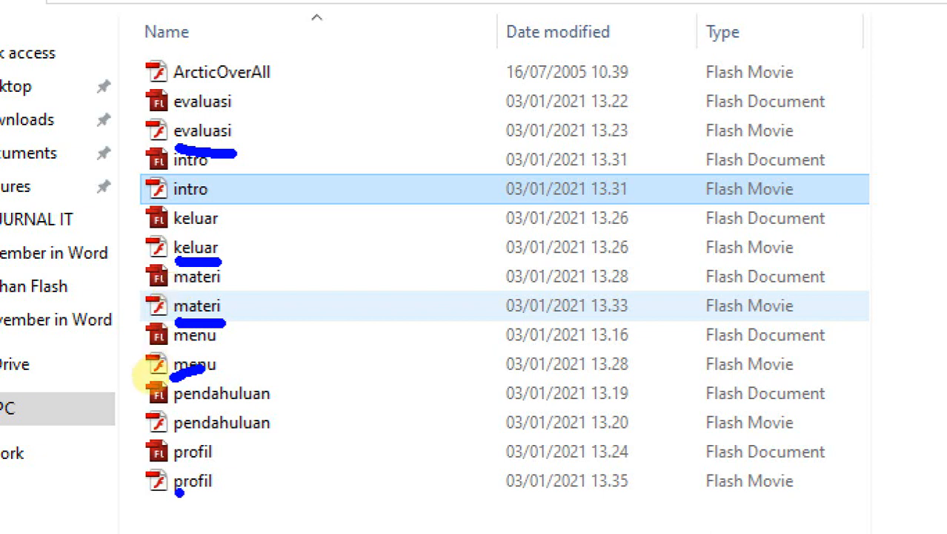
left_click_drag(182, 503, 226, 501)
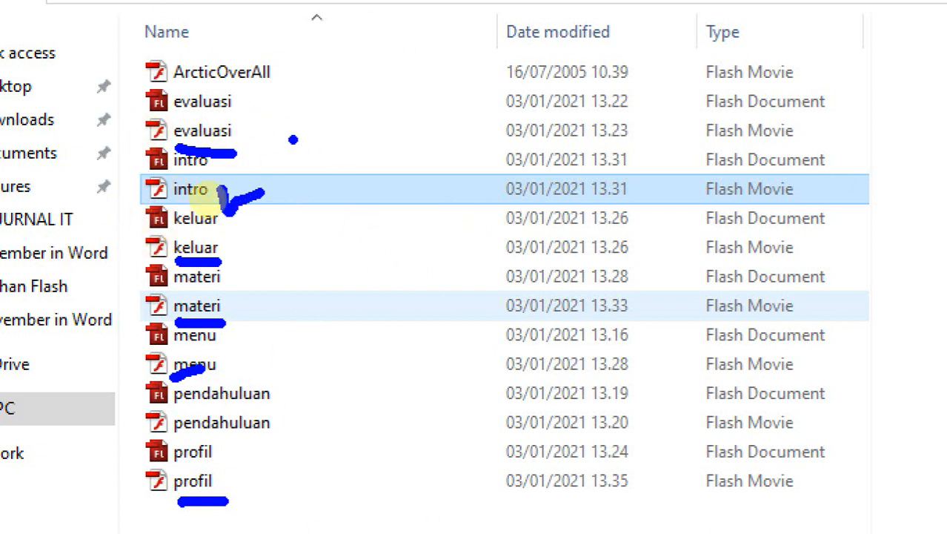
key("Escape")
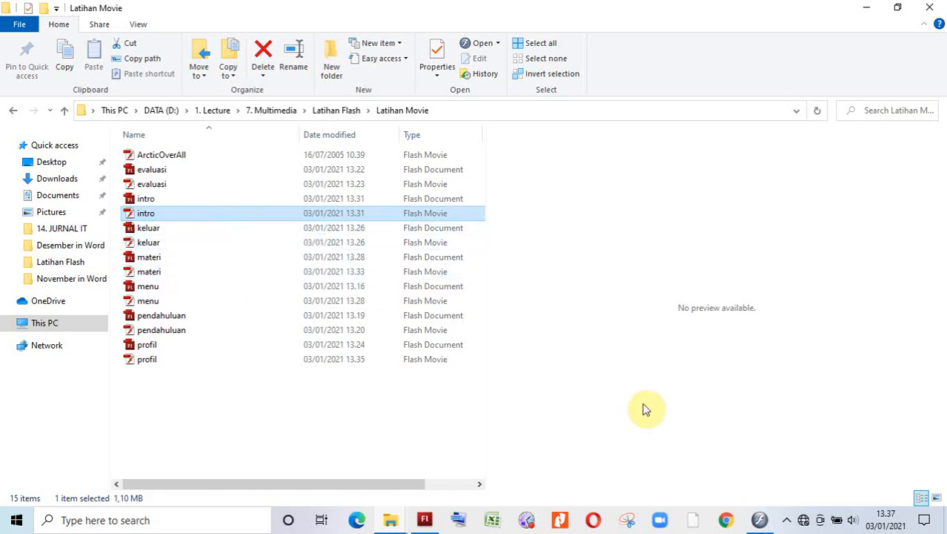
Close the movie running in Flash Player, switch to Adobe Flash CS3 and bring up the intro document
left_click(761, 520)
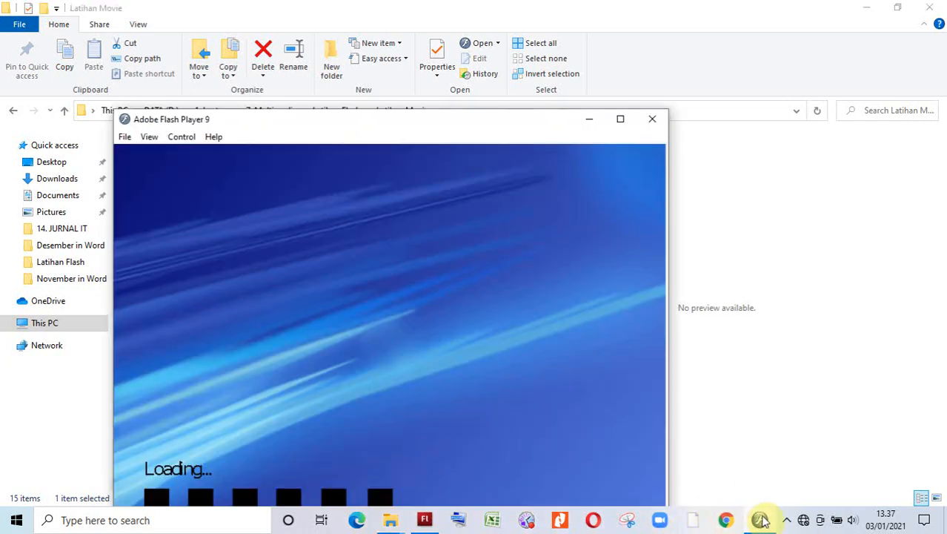
left_click(662, 122)
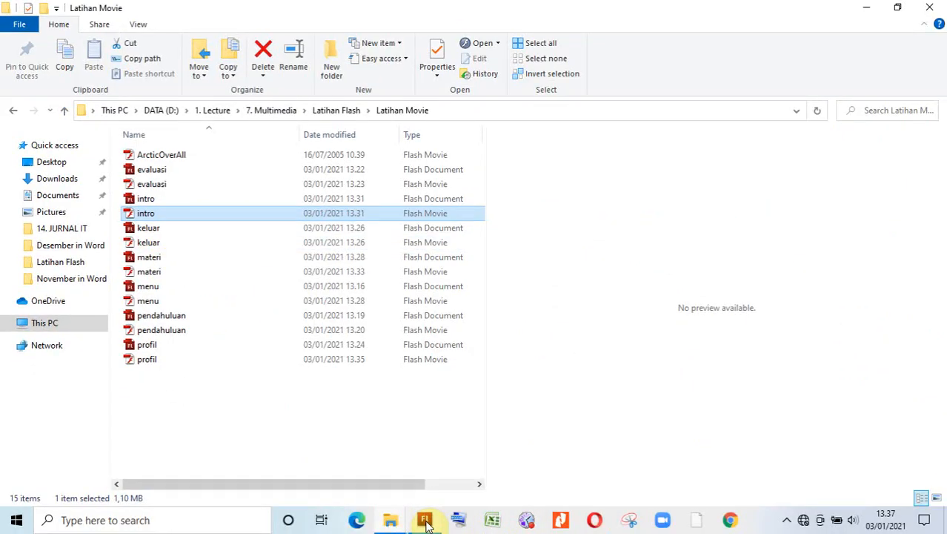
left_click(424, 521)
left_click(782, 281)
left_click(51, 45)
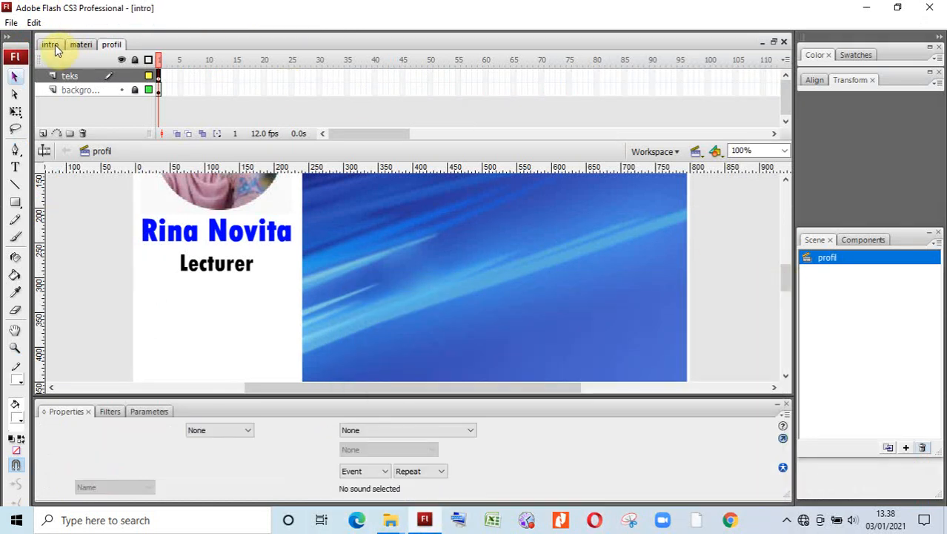
Publish the intro document with its existing publish settings
left_click(10, 24)
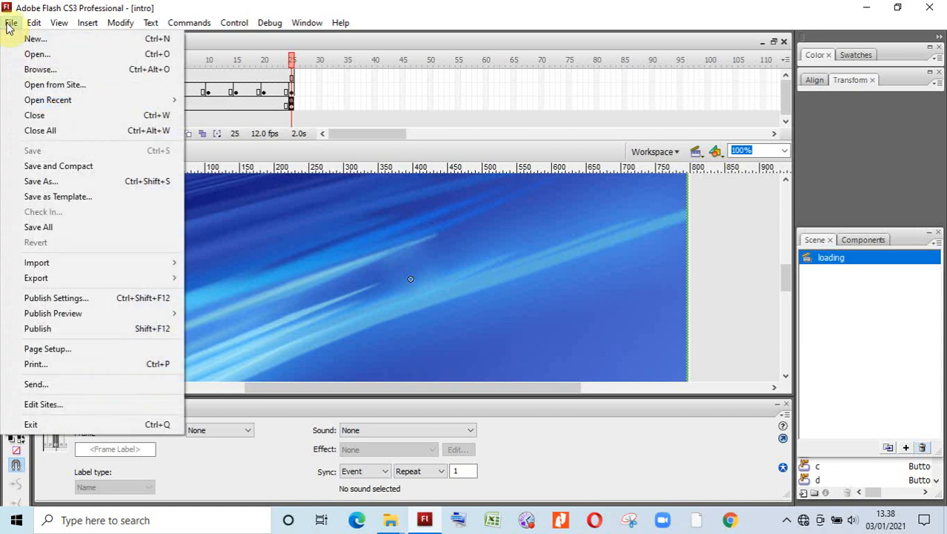
mouse_move(38, 276)
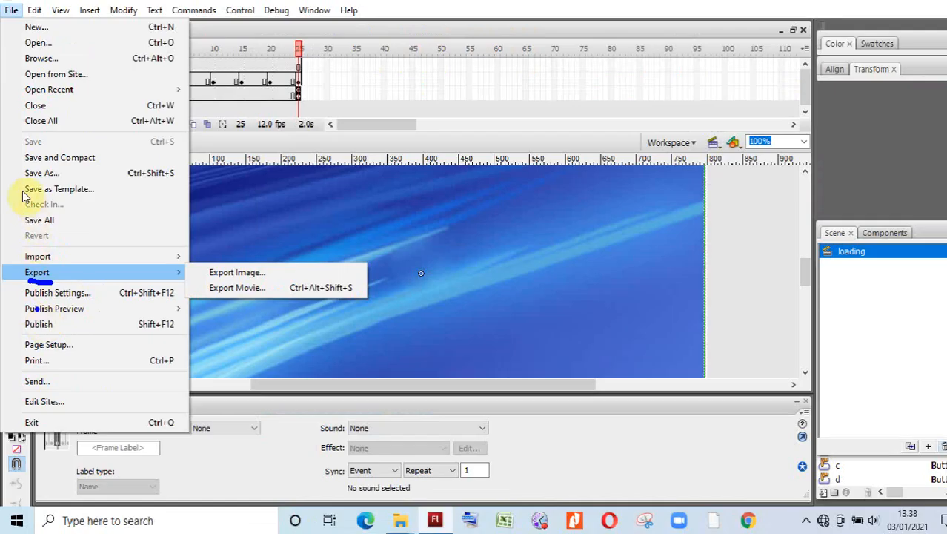
left_click(11, 10)
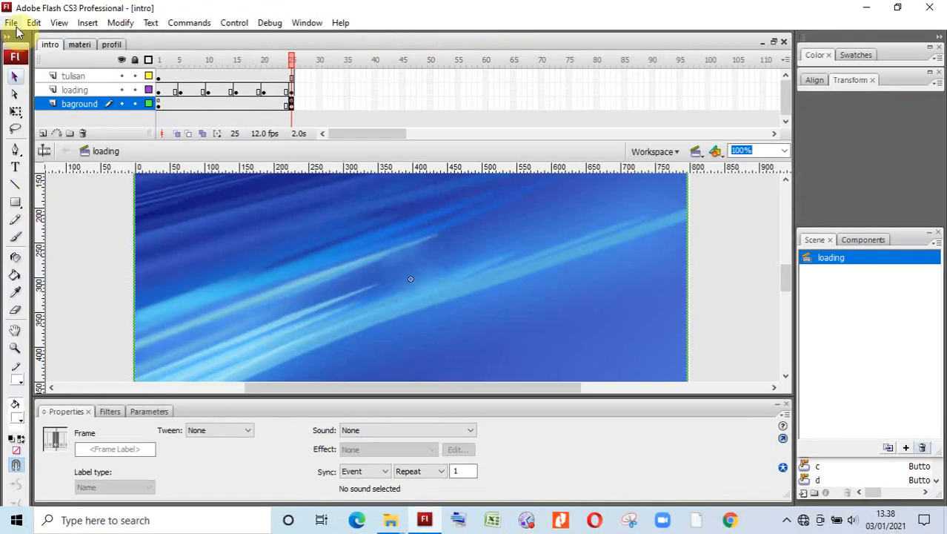
left_click(12, 10)
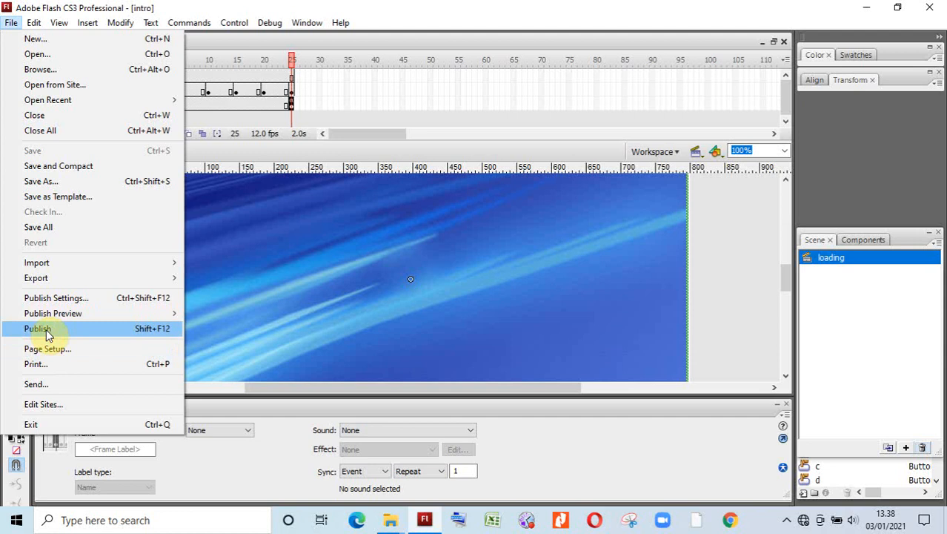
left_click(46, 332)
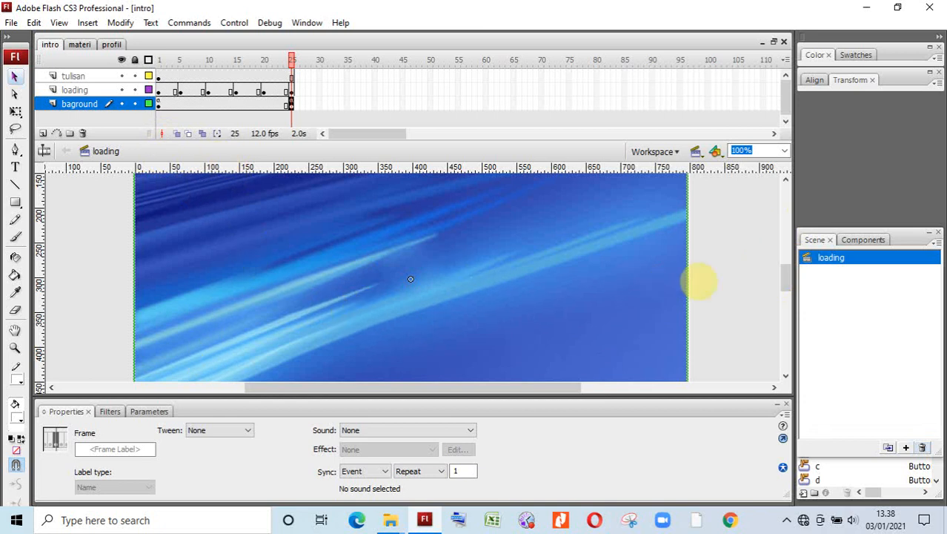
Enable Windows Projector (.exe) alongside Flash (.swf) in the intro document's publish settings and publish it
left_click_drag(787, 280, 788, 252)
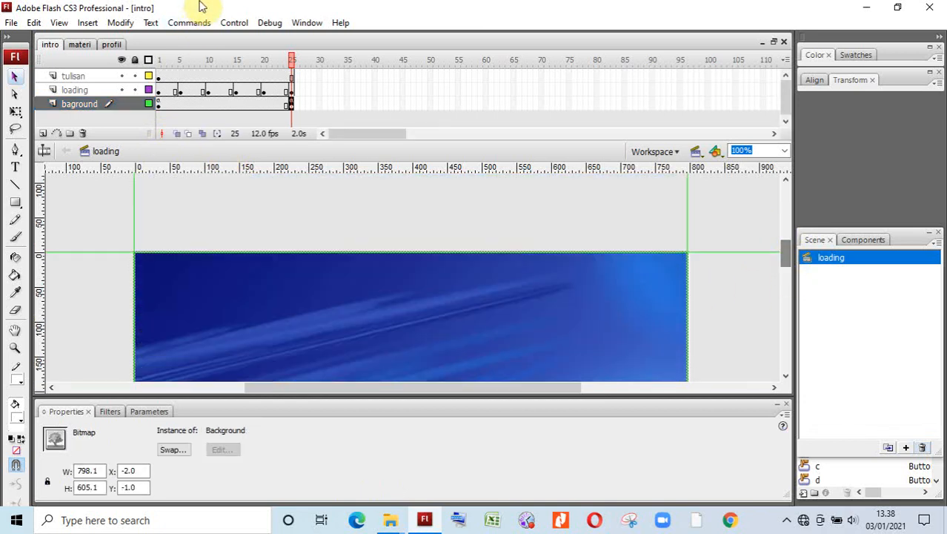
left_click(11, 23)
left_click(59, 296)
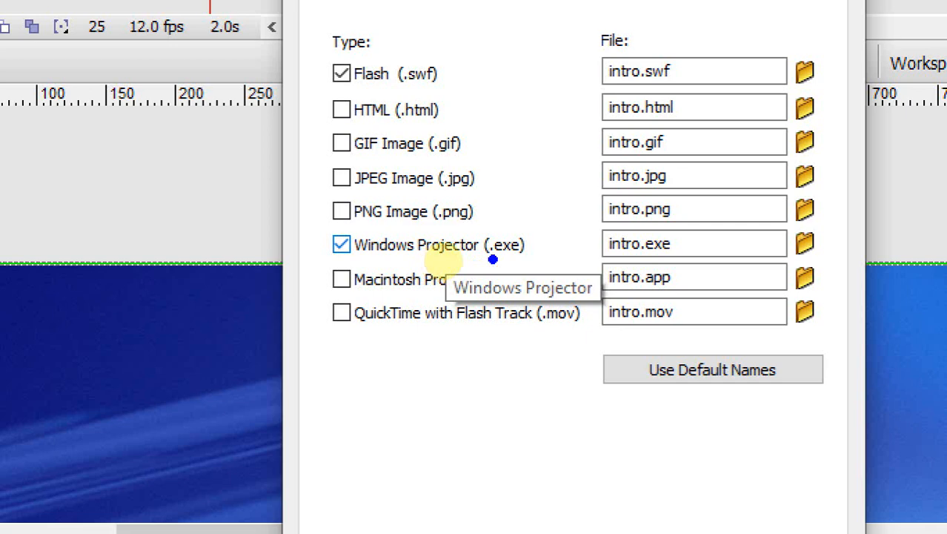
left_click_drag(493, 269, 539, 267)
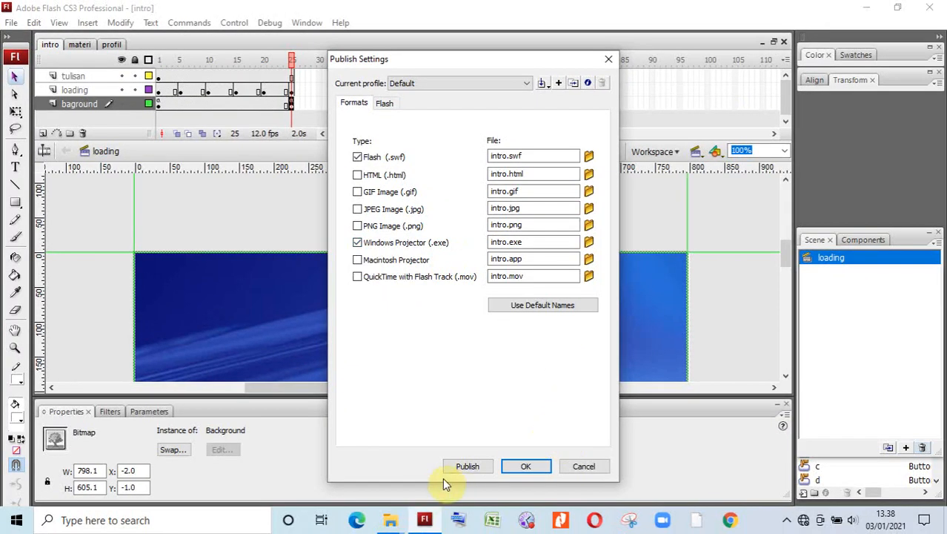
left_click(464, 468)
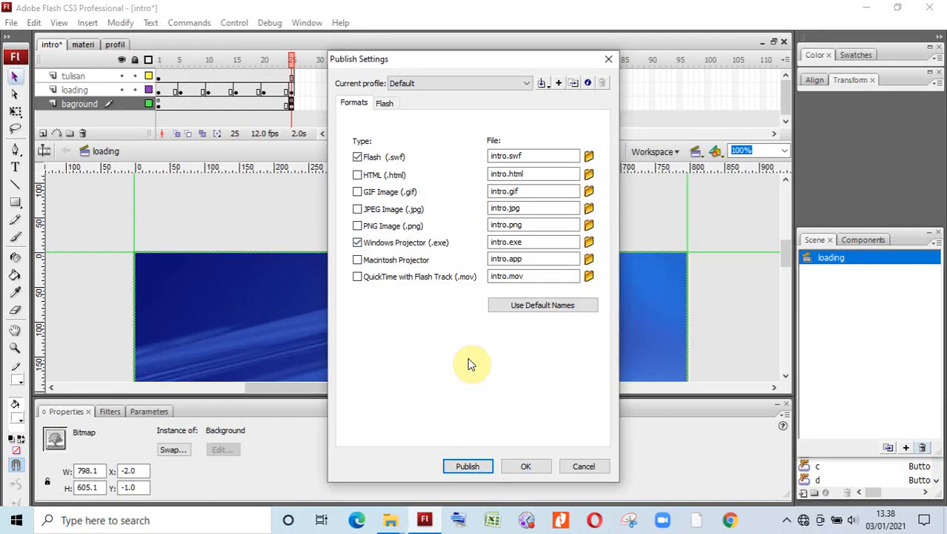
Switch to the Latihan Movie folder in File Explorer and run the published intro application
left_click(391, 523)
left_click(441, 415)
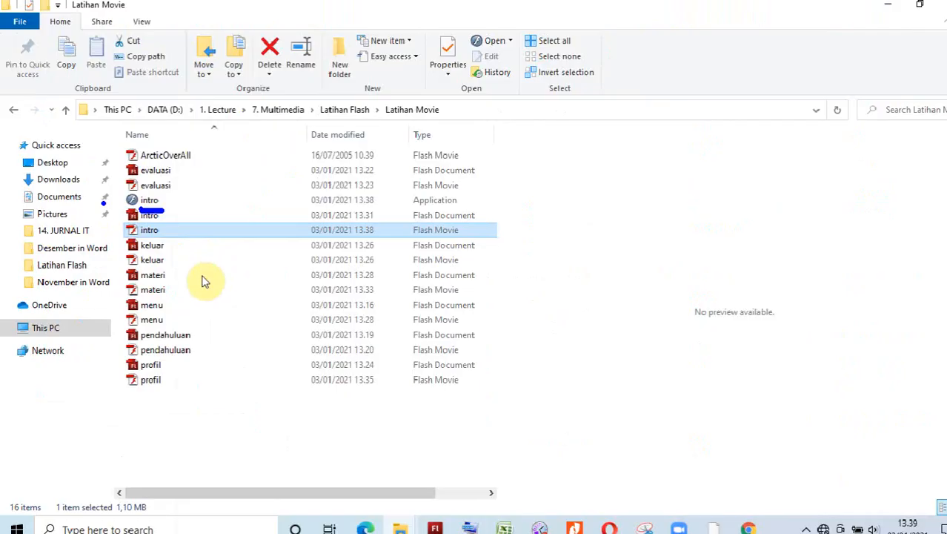
left_click(276, 138)
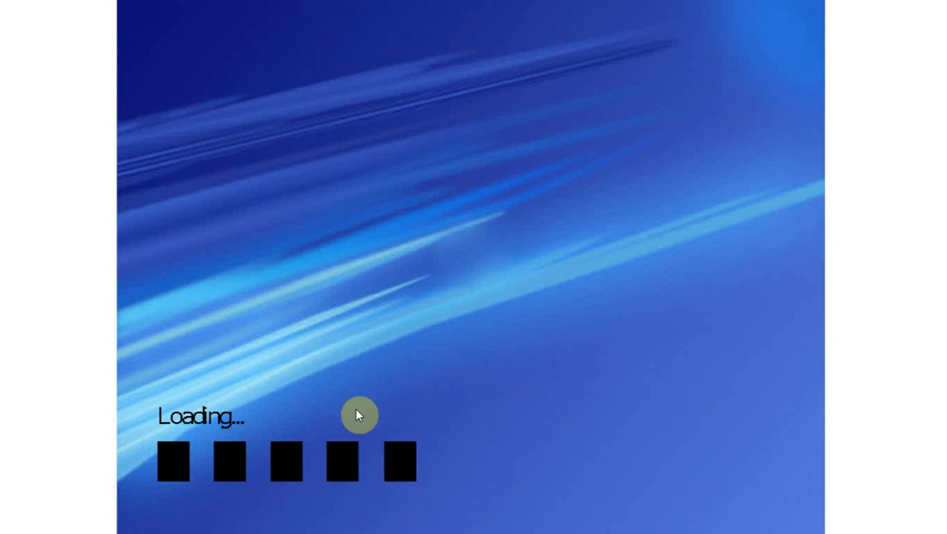
Test the Pendahuluan and Materi pages of the running application, returning to the main menu from each
left_click(257, 144)
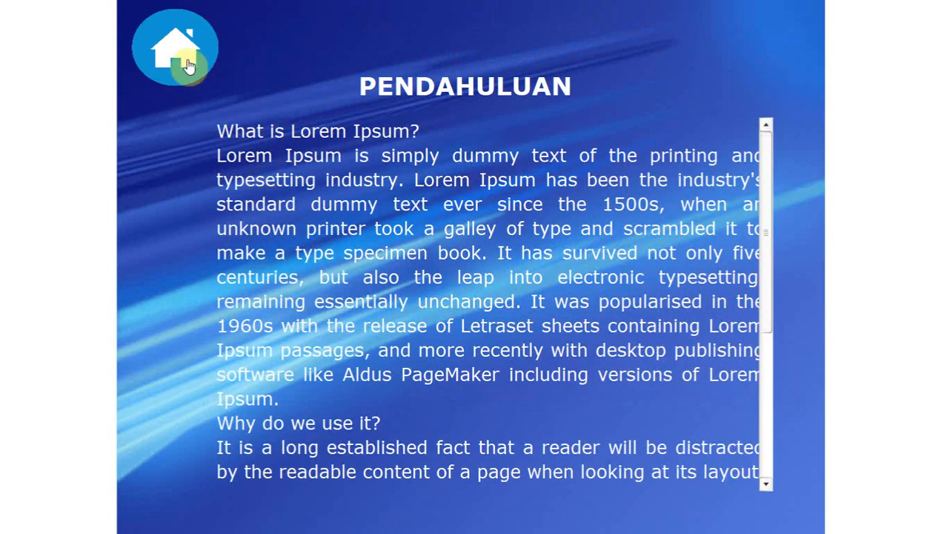
left_click(181, 63)
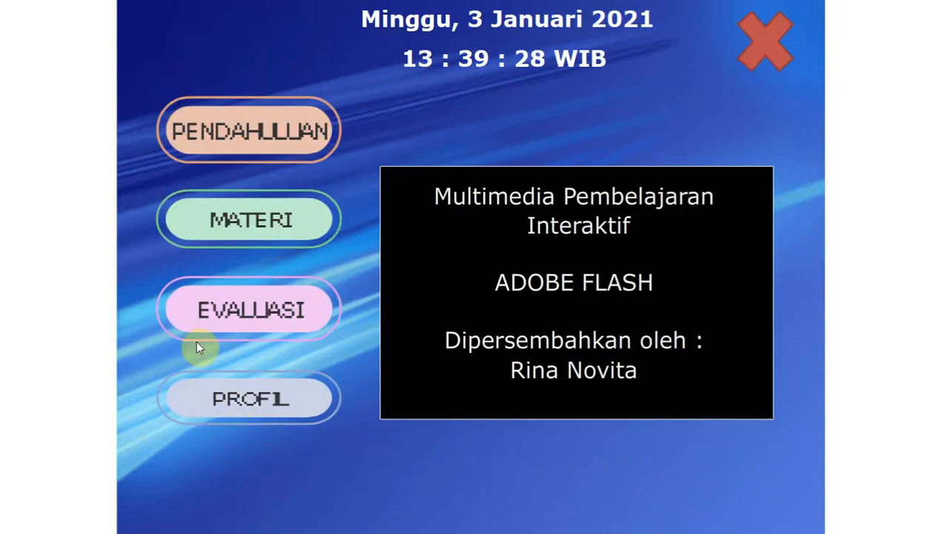
left_click(244, 231)
left_click(172, 77)
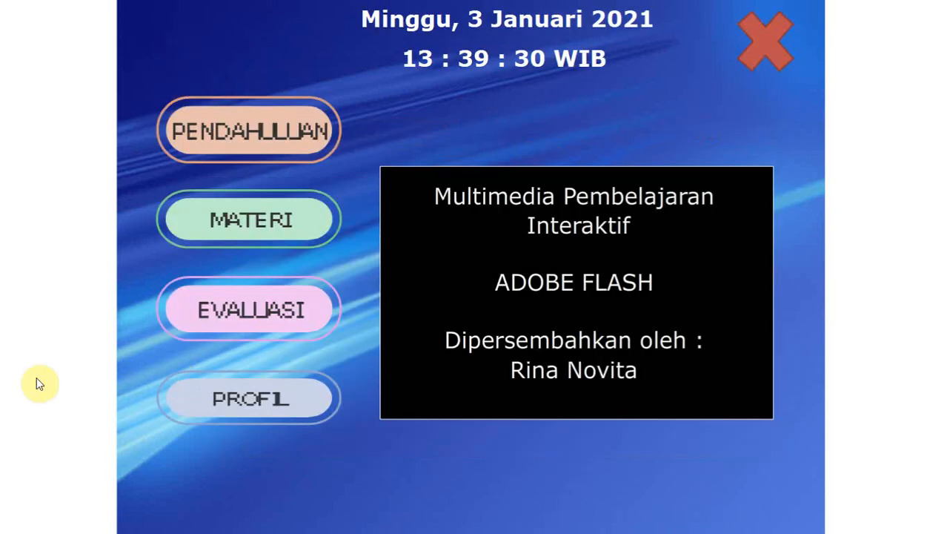
Test the Evaluasi and Profil pages of the application, returning to the main menu from each
left_click(269, 307)
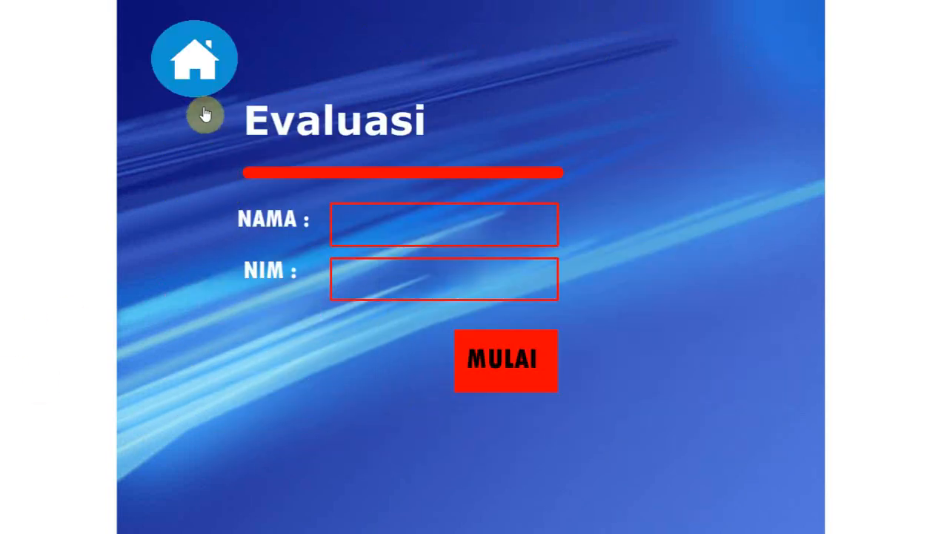
left_click(201, 64)
left_click(288, 416)
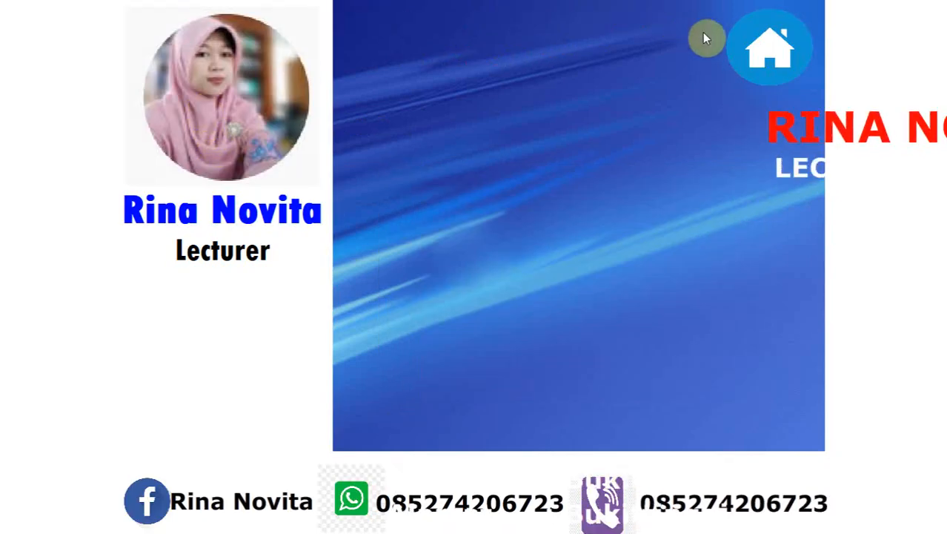
left_click(788, 59)
Exit the running intro application from its main menu and confirm leaving
left_click(766, 52)
left_click(302, 320)
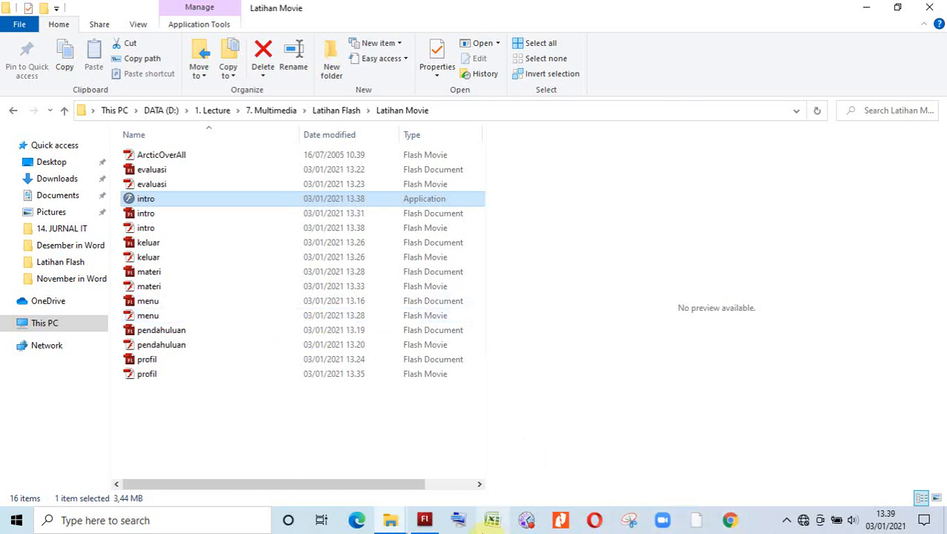
Switch back to Adobe Flash CS3 and close the Publish Settings dialog of the intro document
mouse_move(424, 520)
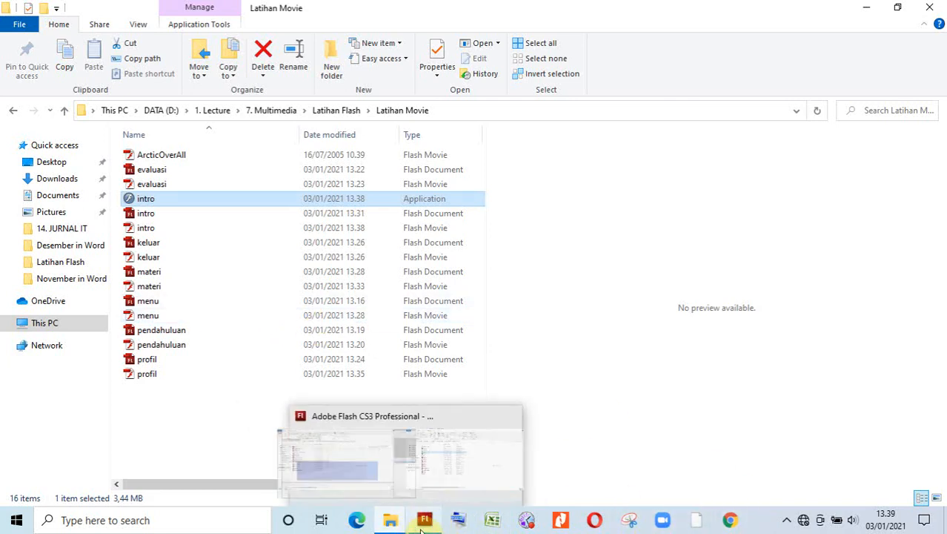
left_click(415, 421)
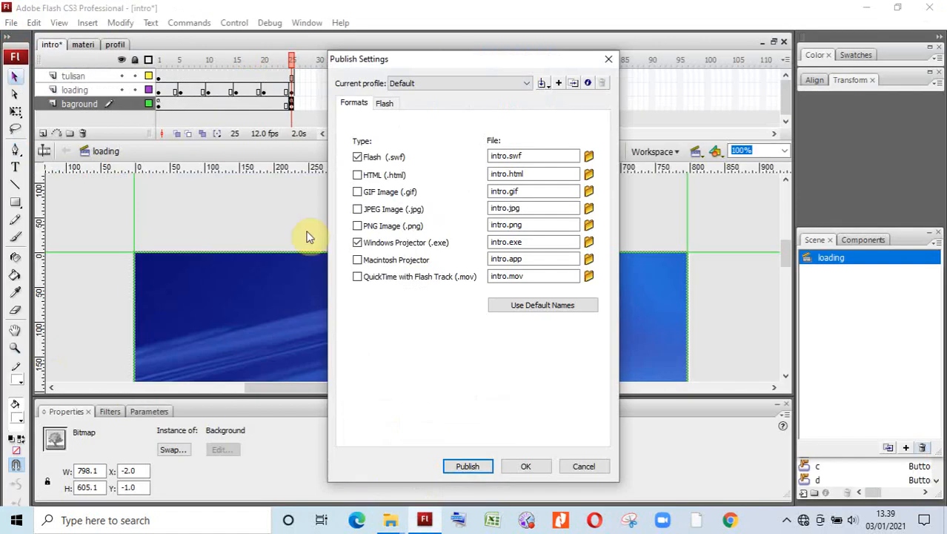
left_click(608, 60)
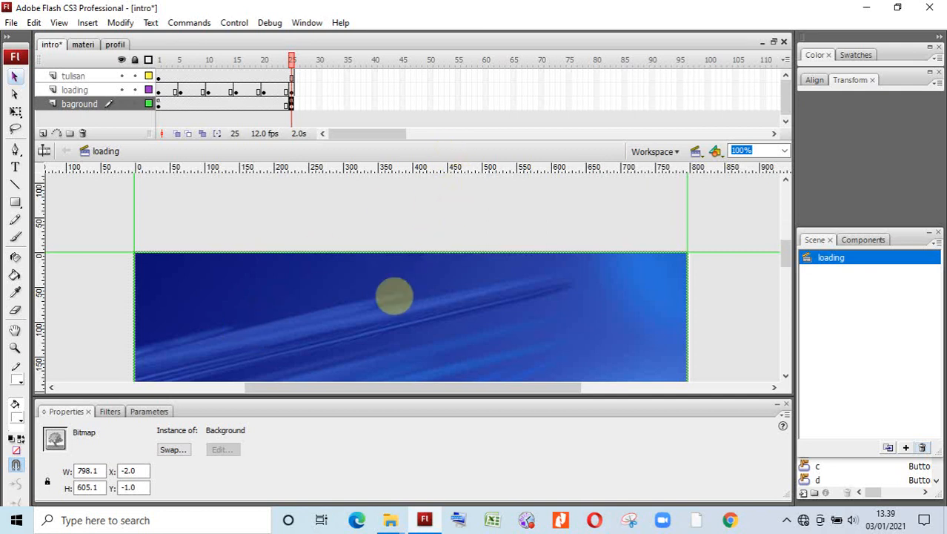
scroll(391, 292, "down", 5)
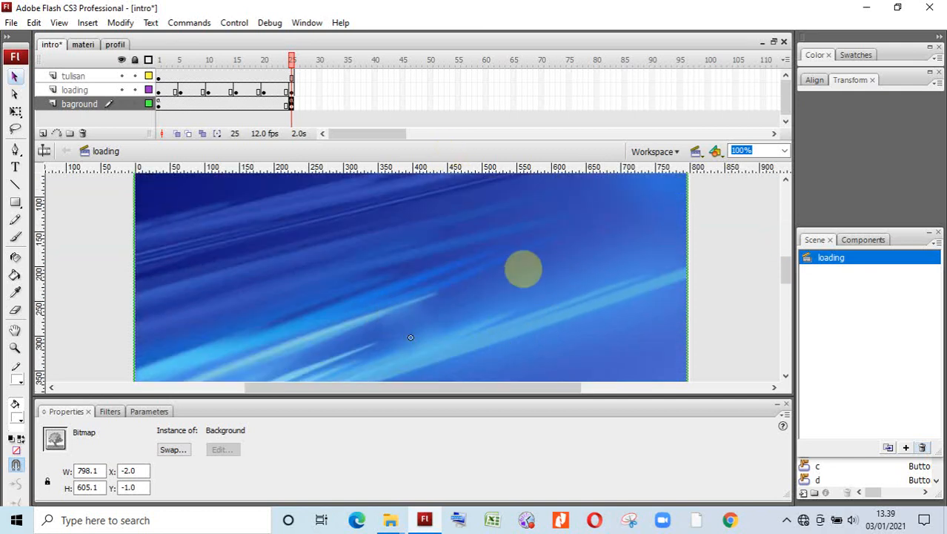